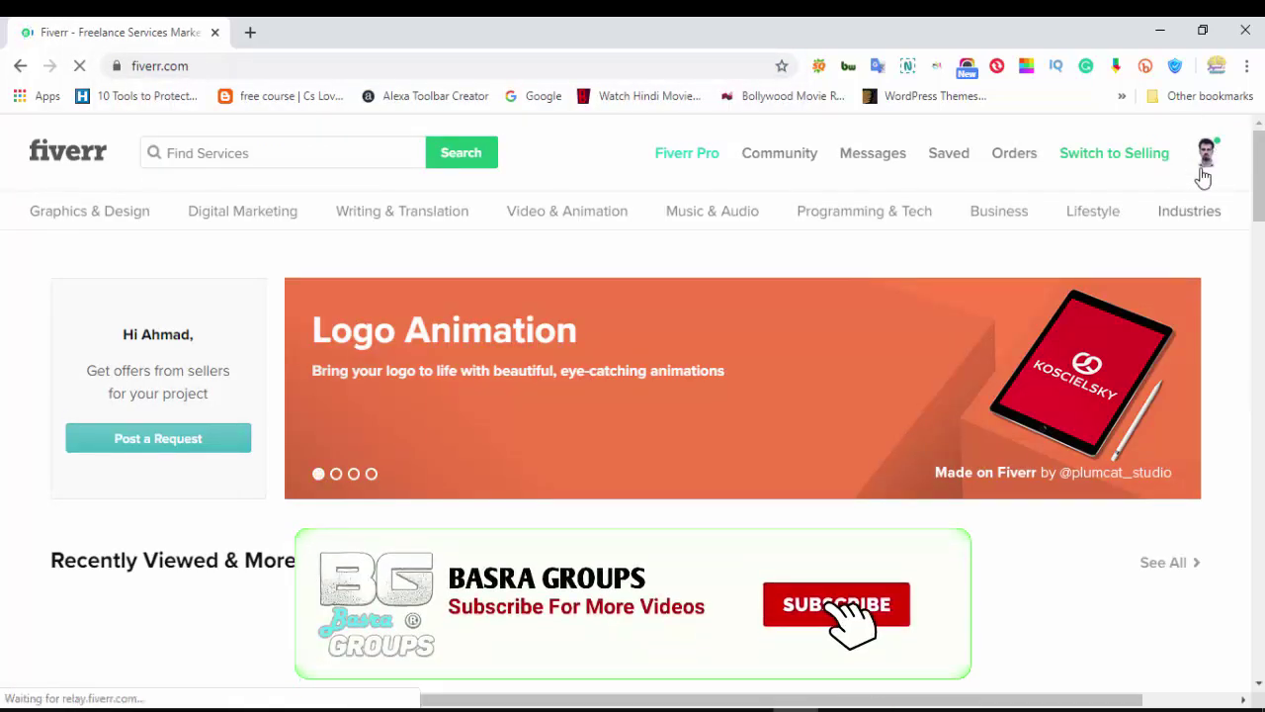
# Go to the seller orders from the account dashboard and open the in-progress order "create a real estate wordpress website in 24 hours"
pyautogui.click(1207, 153)
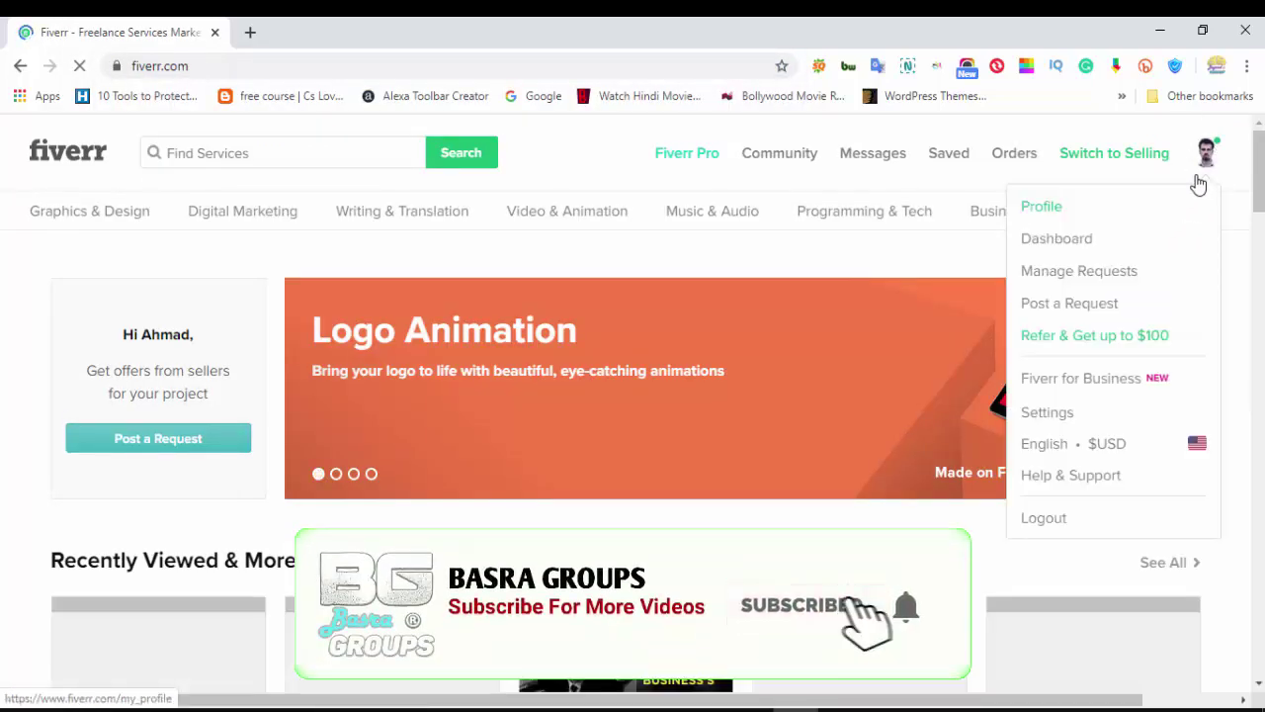
pyautogui.click(1067, 247)
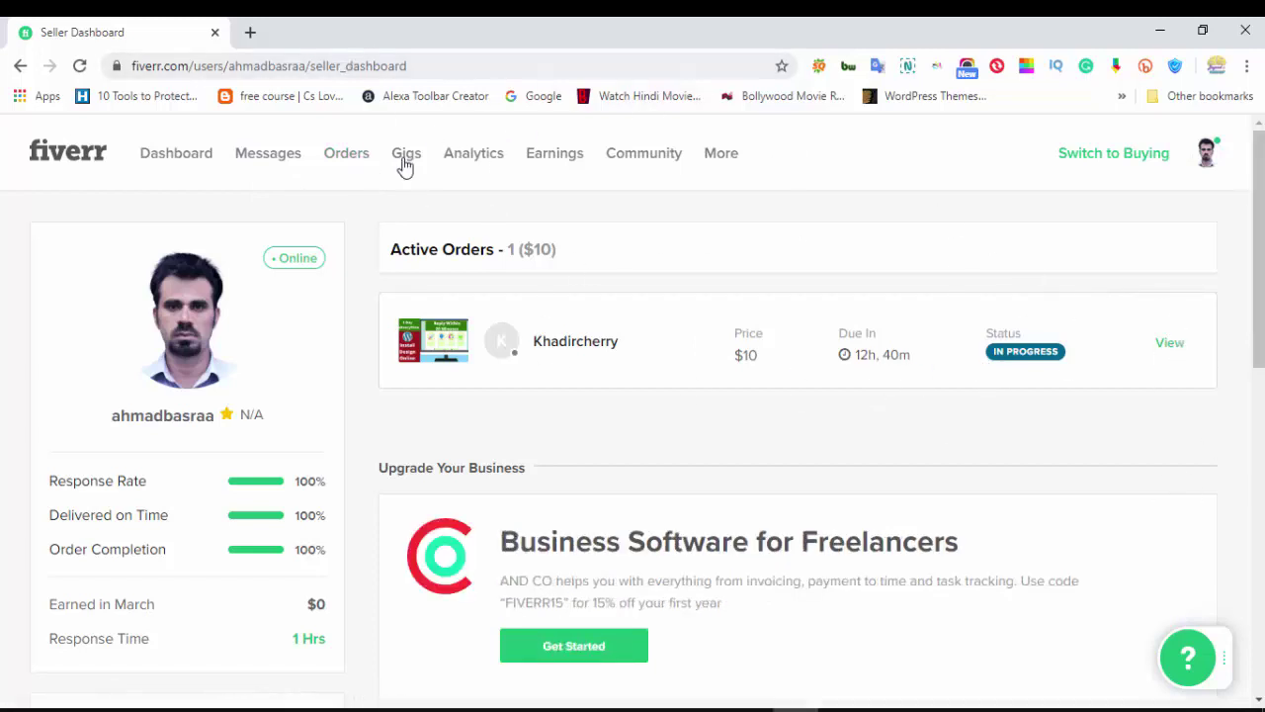
pyautogui.click(362, 164)
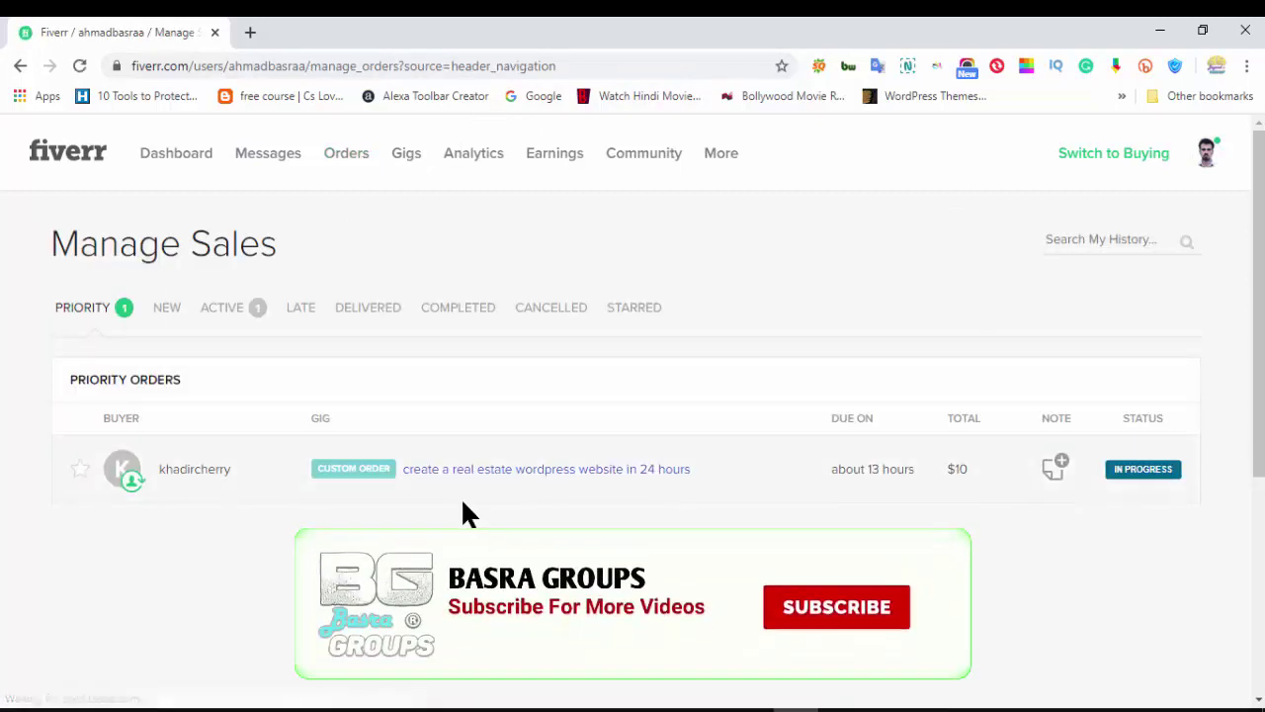
pyautogui.click(509, 479)
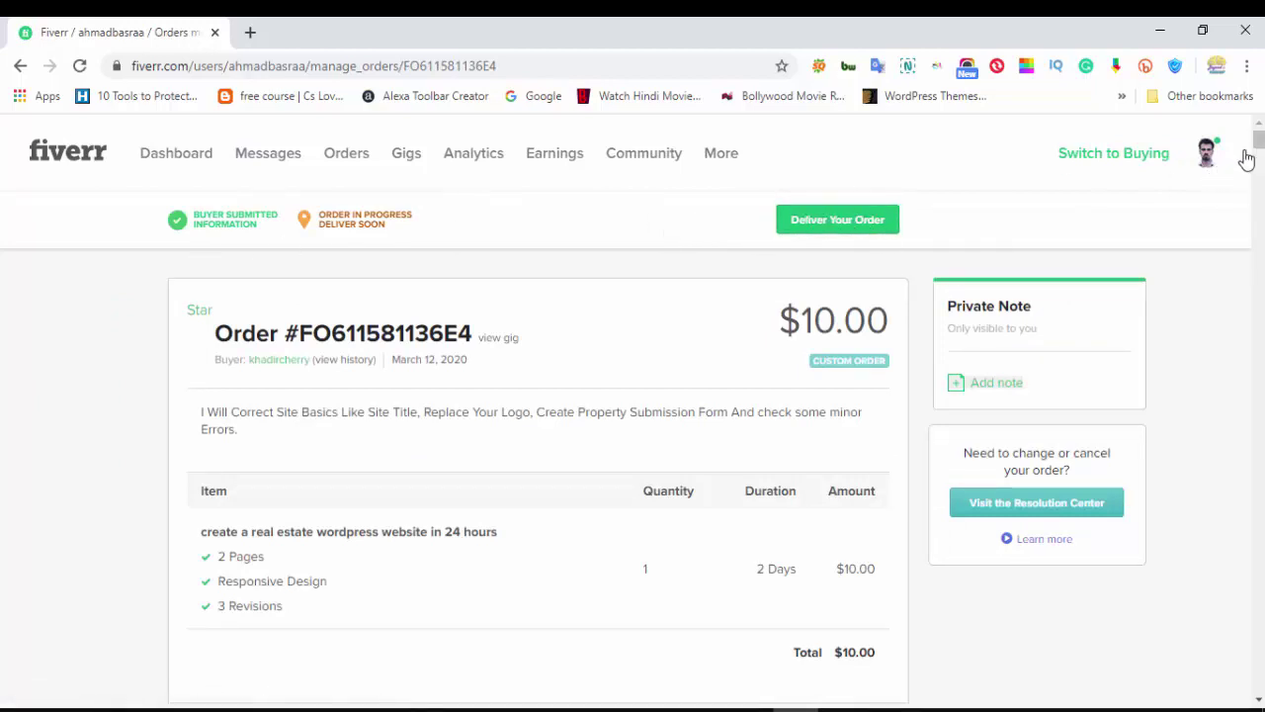
pyautogui.moveTo(1258, 141)
pyautogui.mouseDown()
pyautogui.moveTo(1258, 369)
pyautogui.moveTo(1258, 140)
pyautogui.mouseUp()
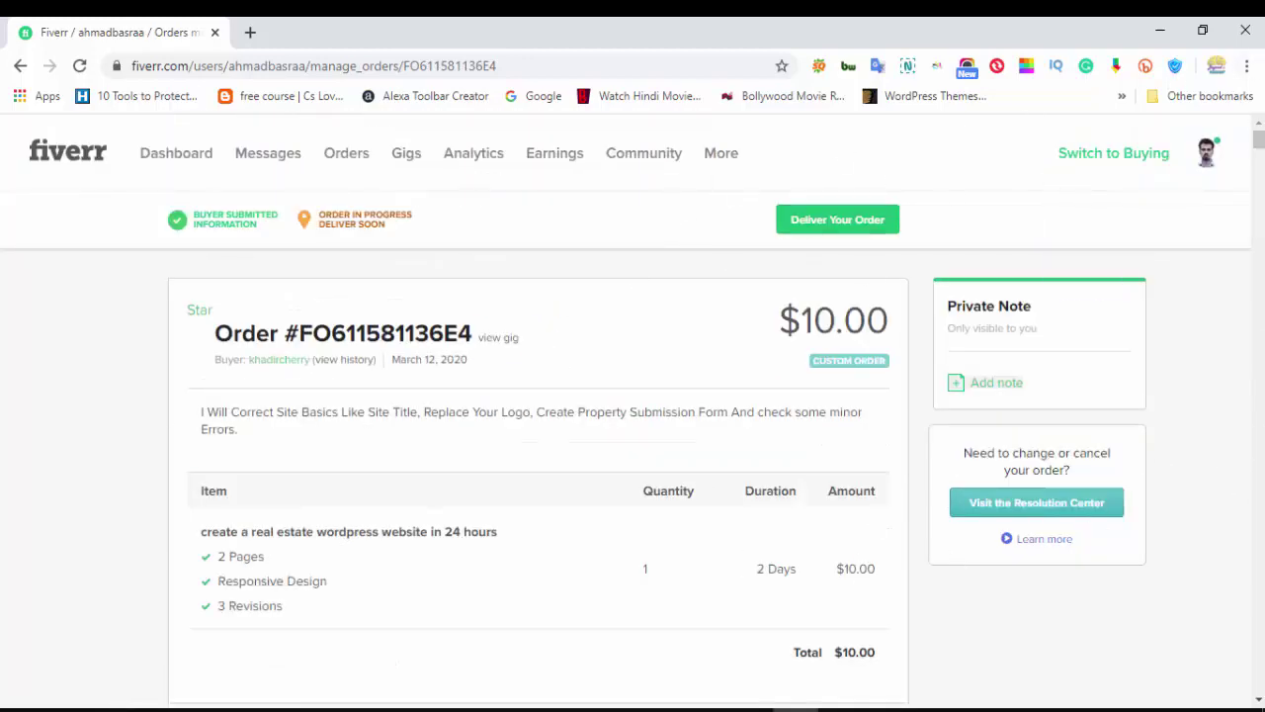
# Start delivering the order and begin the delivery description with "Dear Sir! I already complete my Task"
pyautogui.click(816, 219)
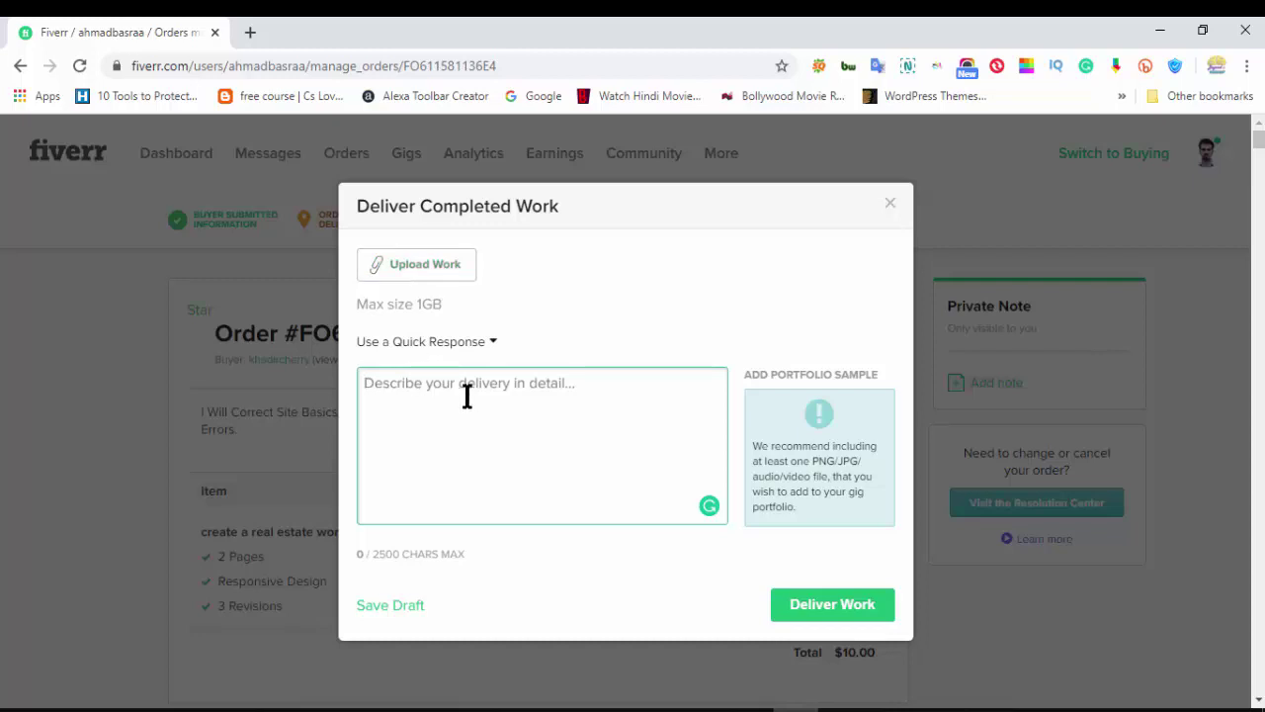
pyautogui.write('Dear S')
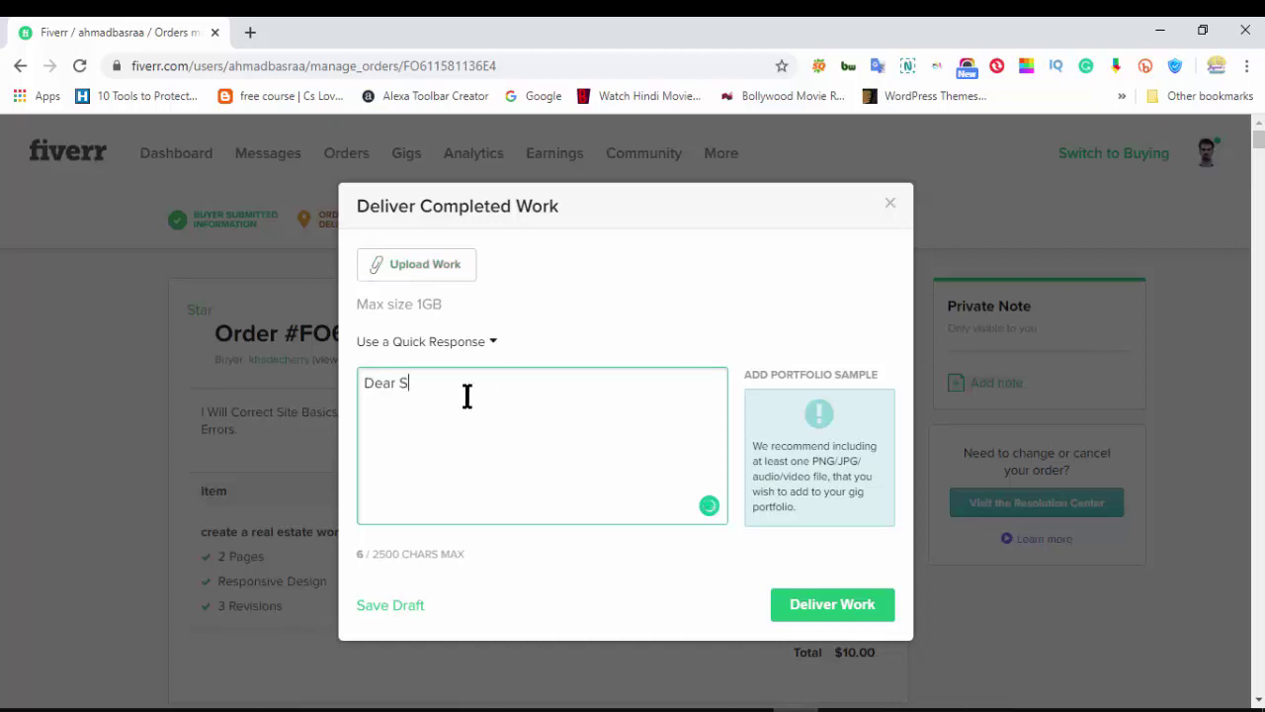
pyautogui.write('ir! I alrea')
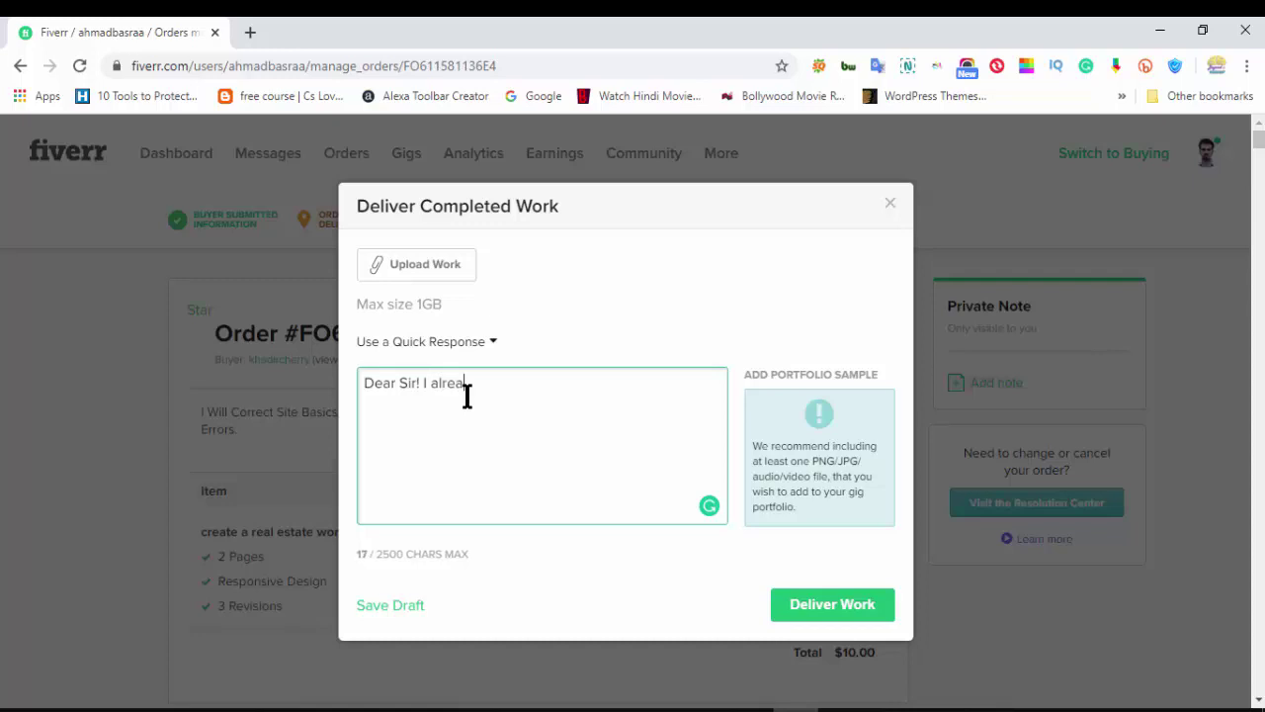
pyautogui.write('dy complete my')
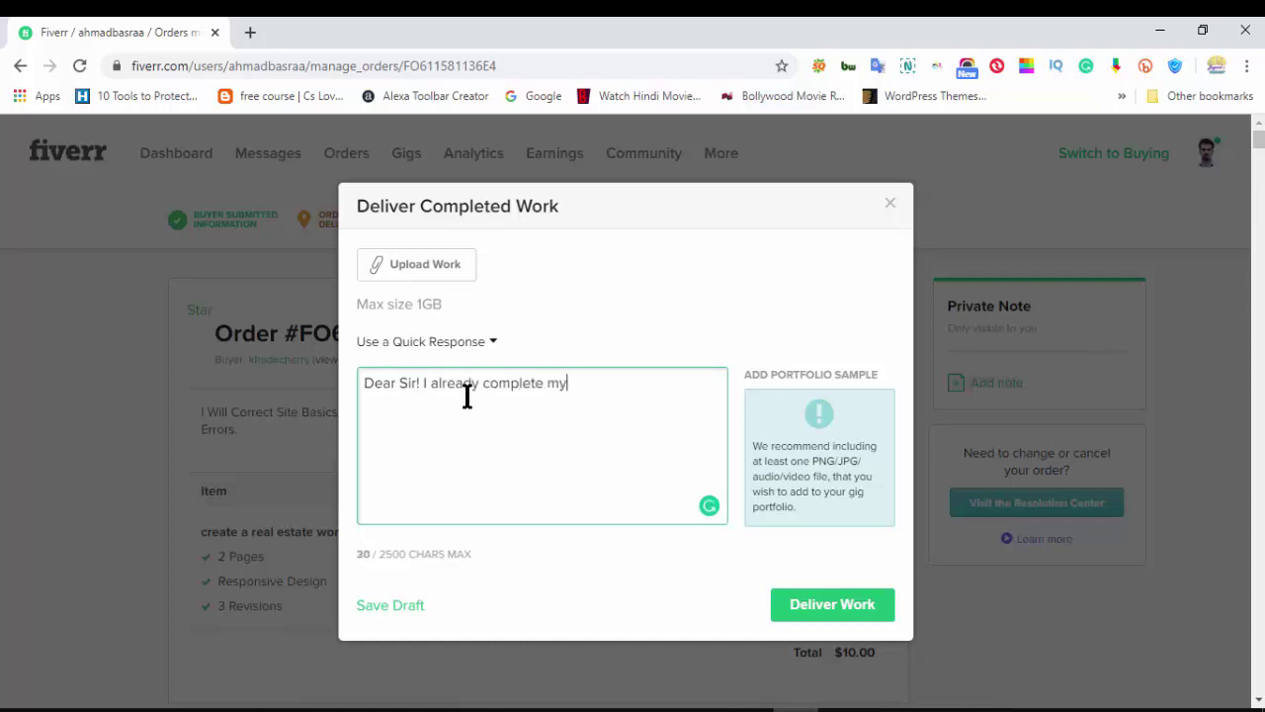
pyautogui.write(' Task')
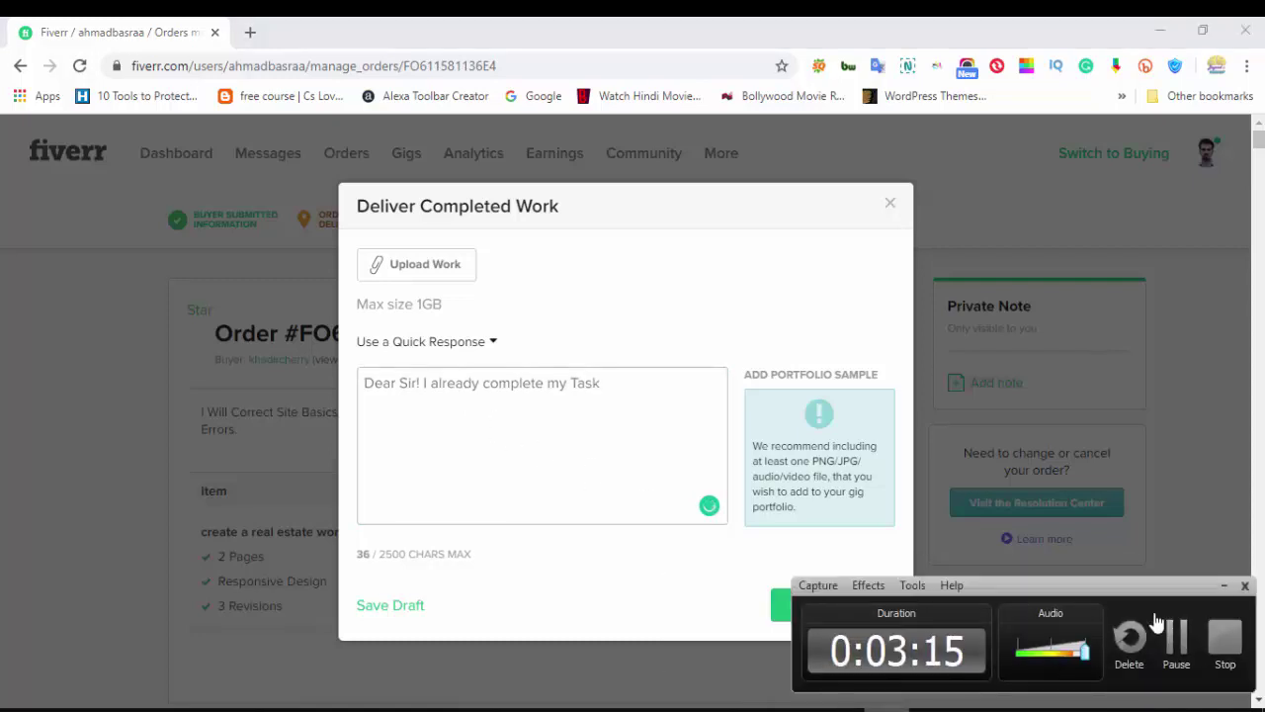
pyautogui.click(1168, 667)
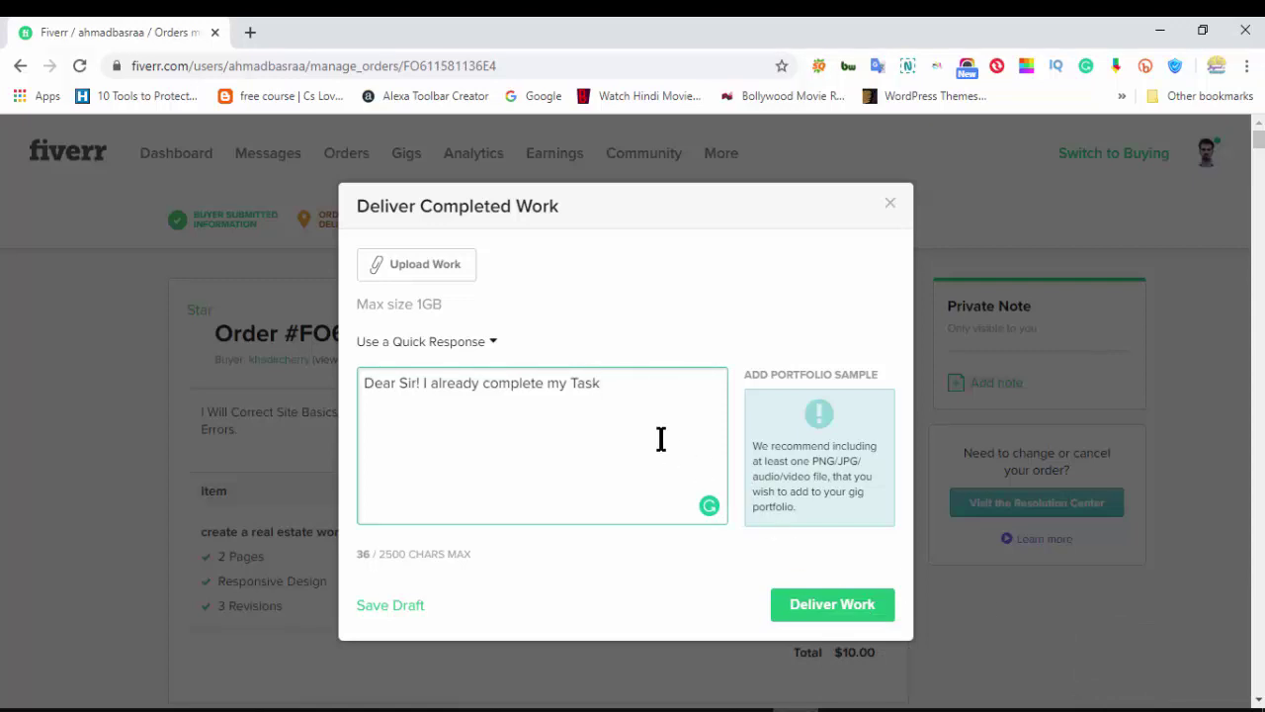
# Continue the delivery description with ". I hope You Like My Work and In Future Hope Work together for Longs time"
pyautogui.write('. I hope You Like My Work')
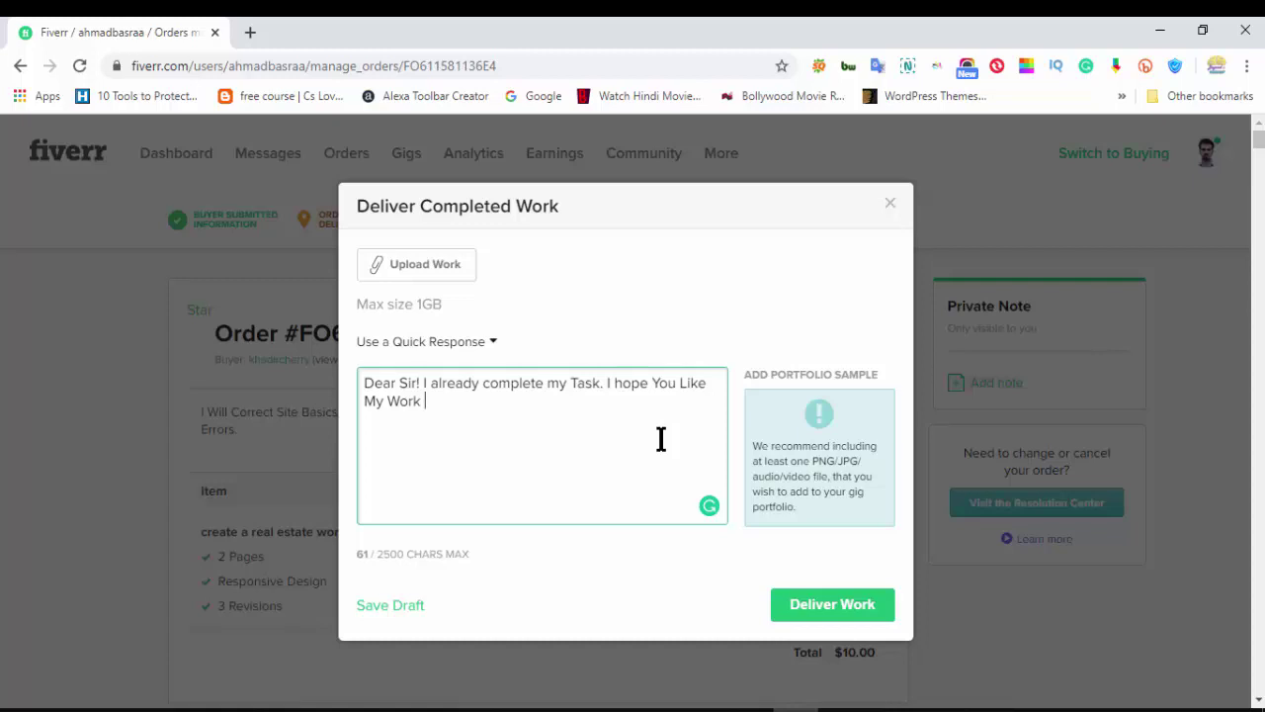
pyautogui.write('and In Future ')
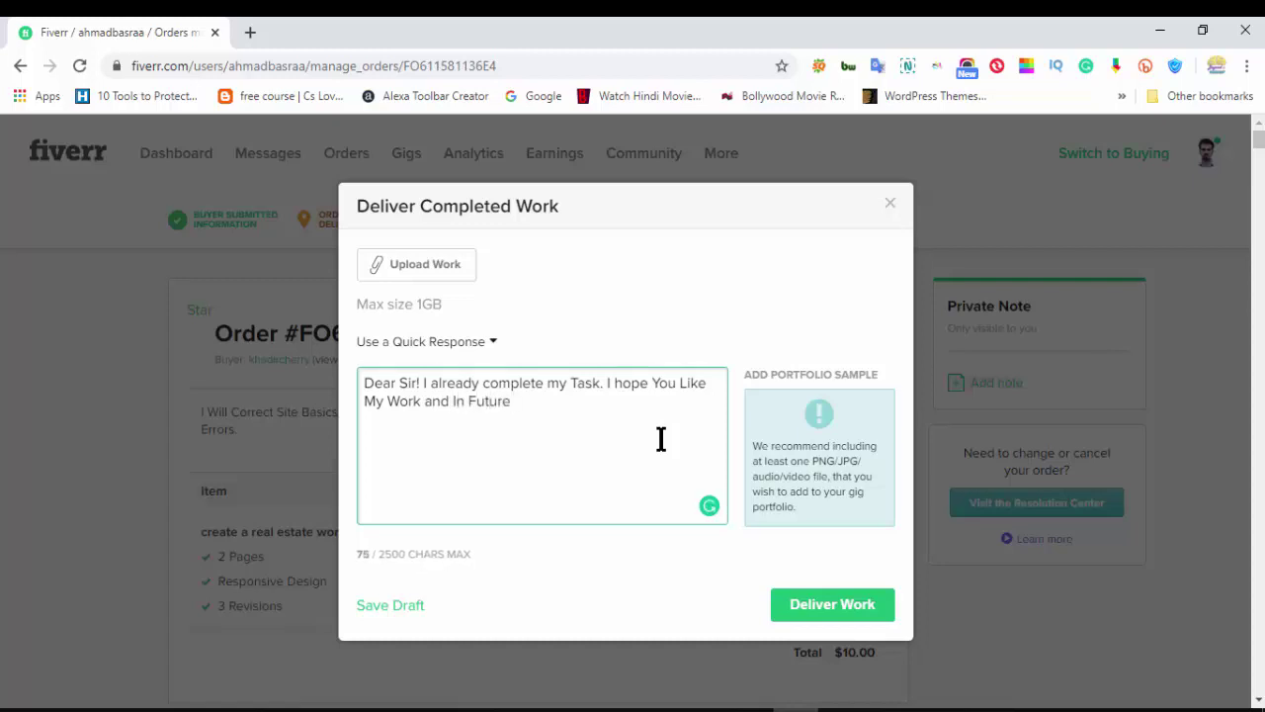
pyautogui.write('Hope')
pyautogui.write('Work together ')
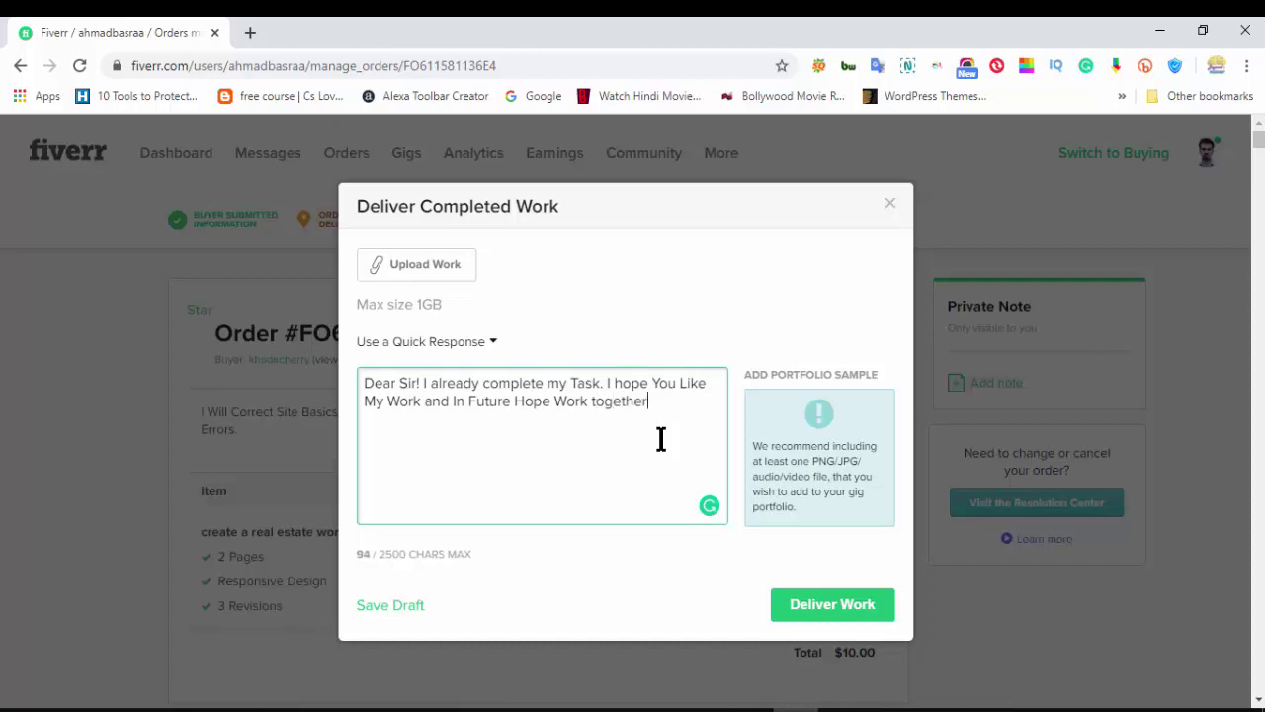
pyautogui.write('for Lo')
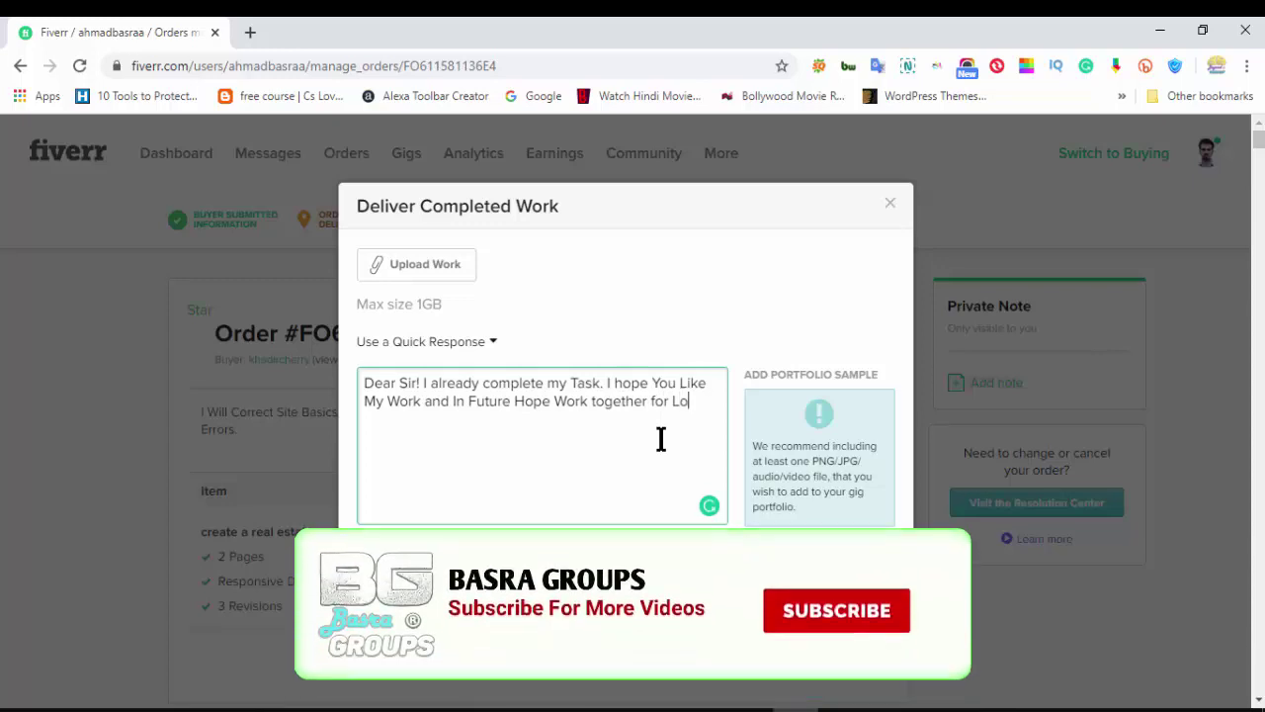
pyautogui.write('ngs time')
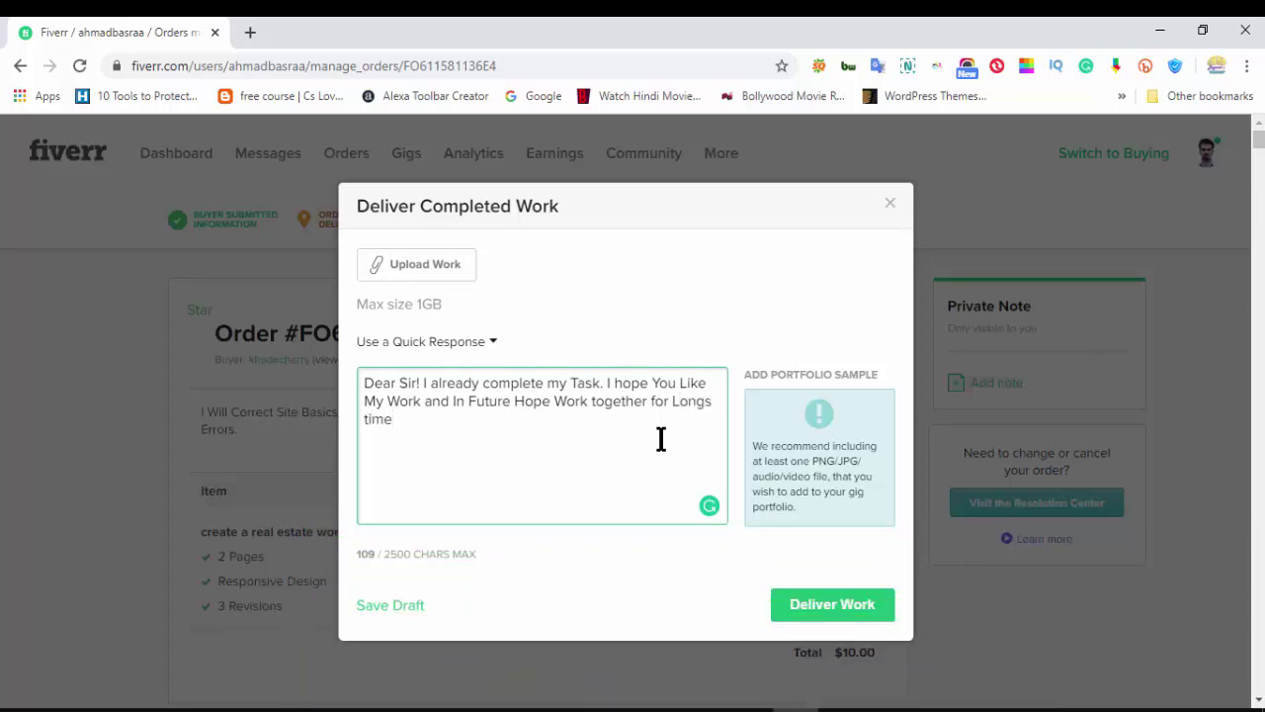
# Add offers to the description for custom website work, graphic design (logos, flyers, banners, letter pad) and short- or long-term social media business page management
pyautogui.write('.')
pyautogui.write('I have More custom offers For you About Your Website. I Also Provided Graphic designing Services For Example Logos, Flyers, Banners, letter pad ETC. I also Provide Services to manage Social Media Business Pages On Short term and Long Term basis.')
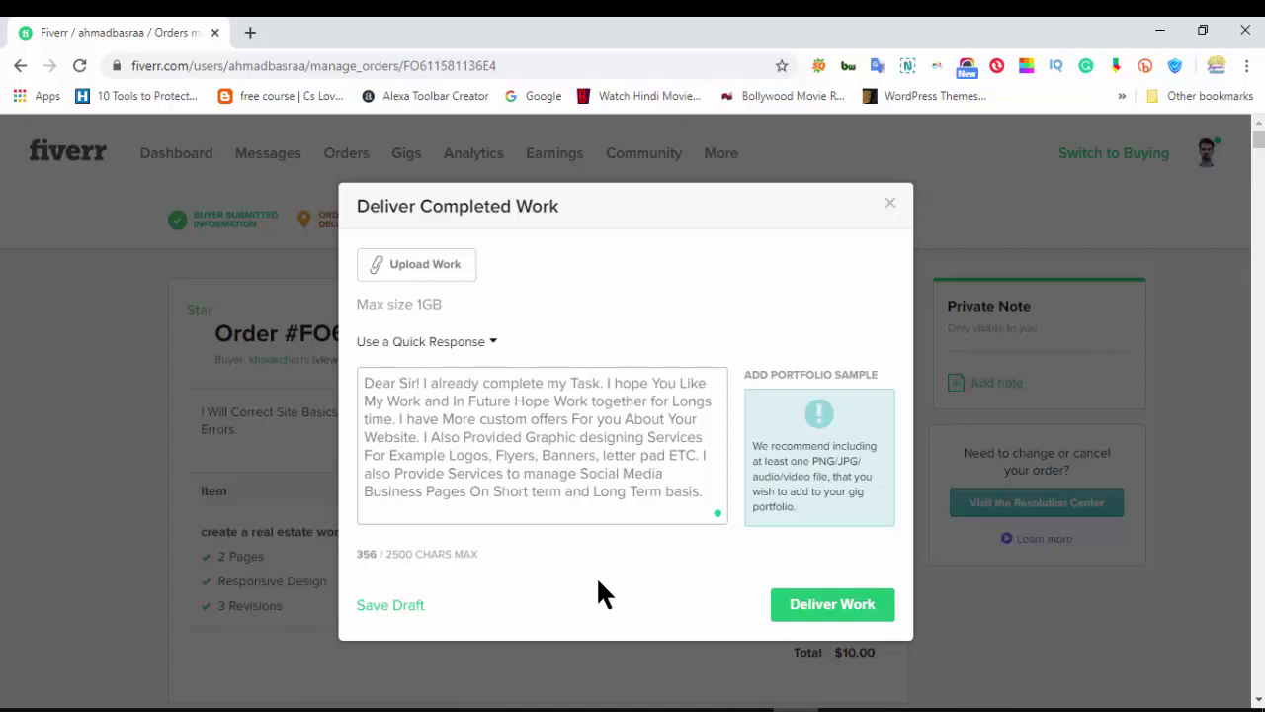
# End the description with "In Future If you need any services it's my Pleasure To Work again With You." and deliver the work without an attachment
pyautogui.click(707, 494)
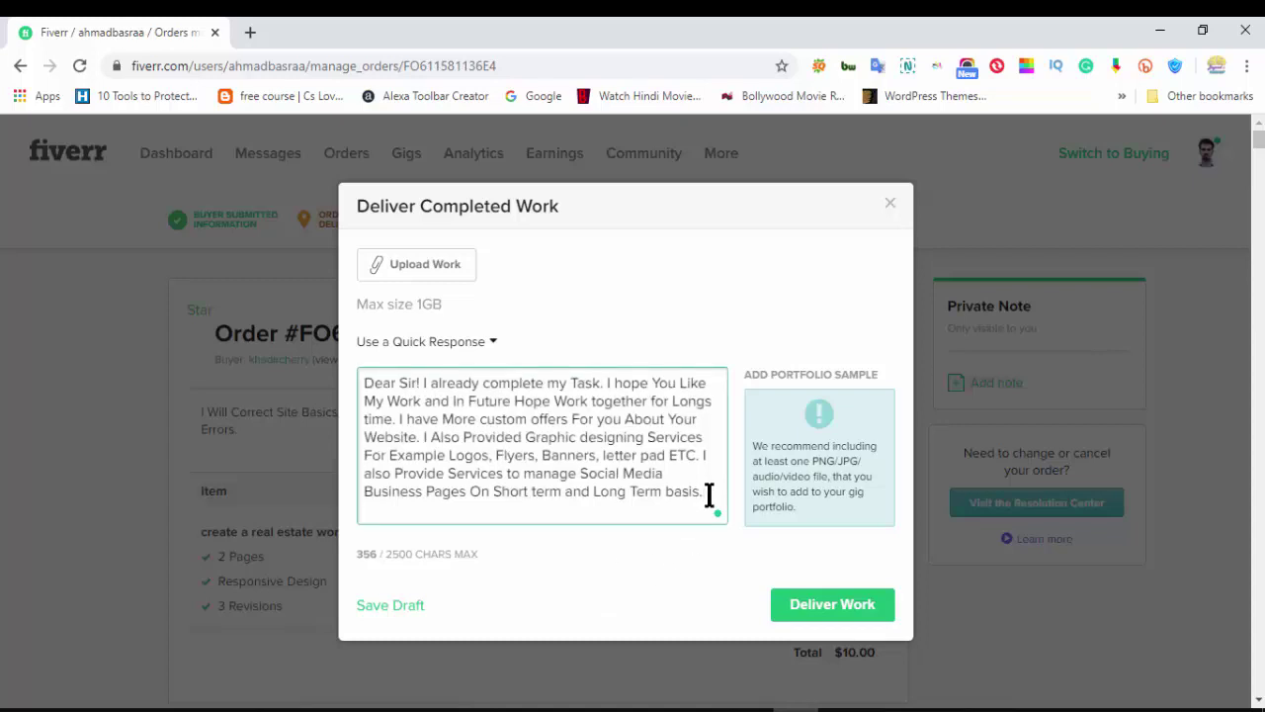
pyautogui.write('In F')
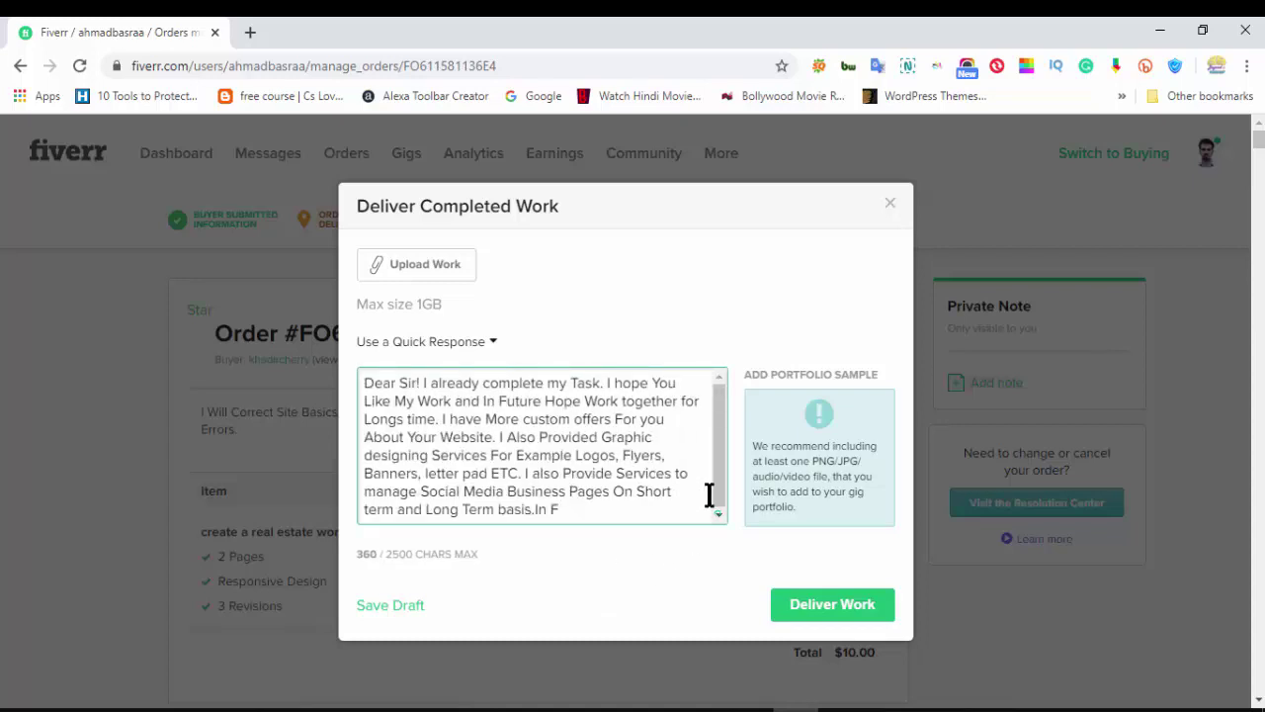
pyautogui.write('uture')
pyautogui.write('If you ne')
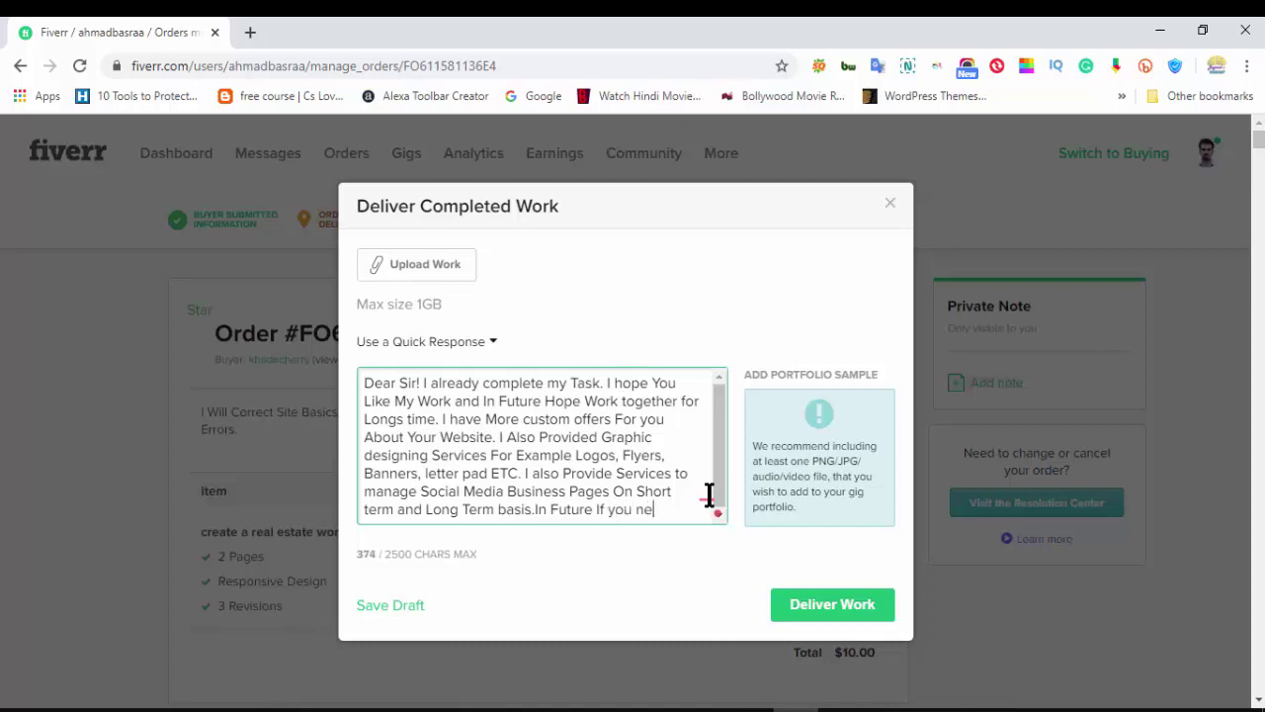
pyautogui.write('ed any se')
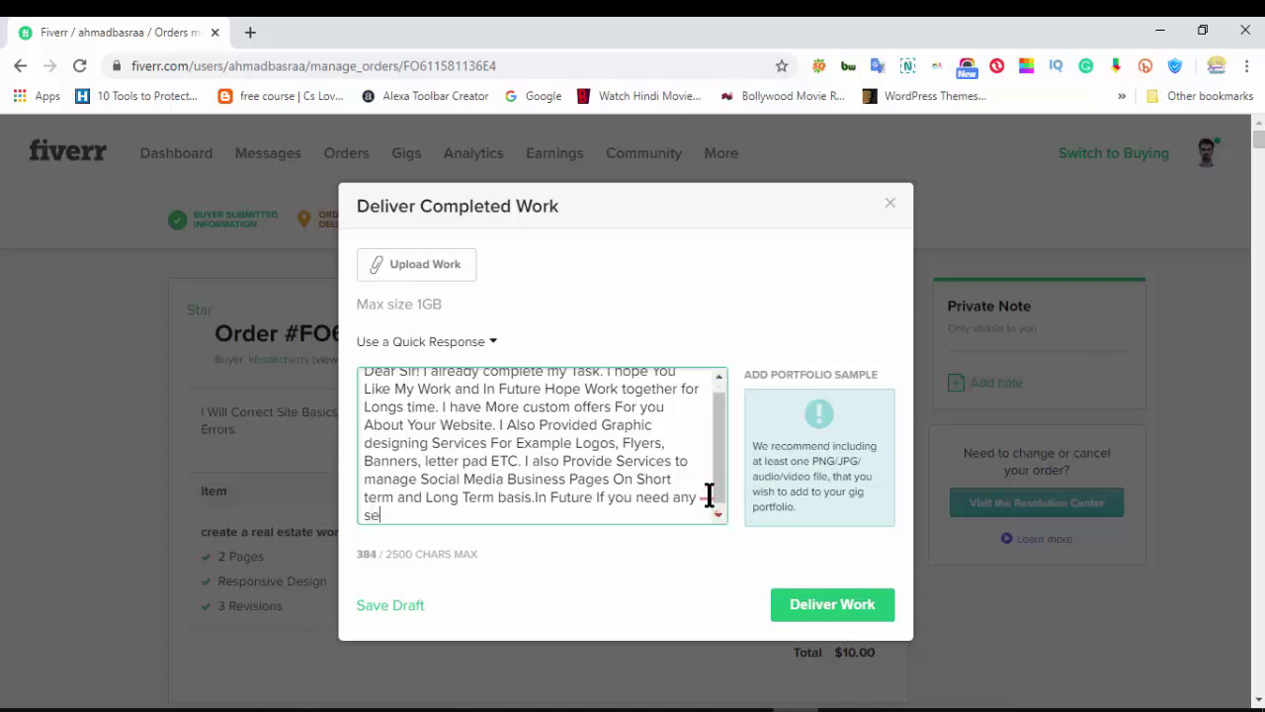
pyautogui.write('rvices i')
pyautogui.write("it's my Pleasure To Work again With You.")
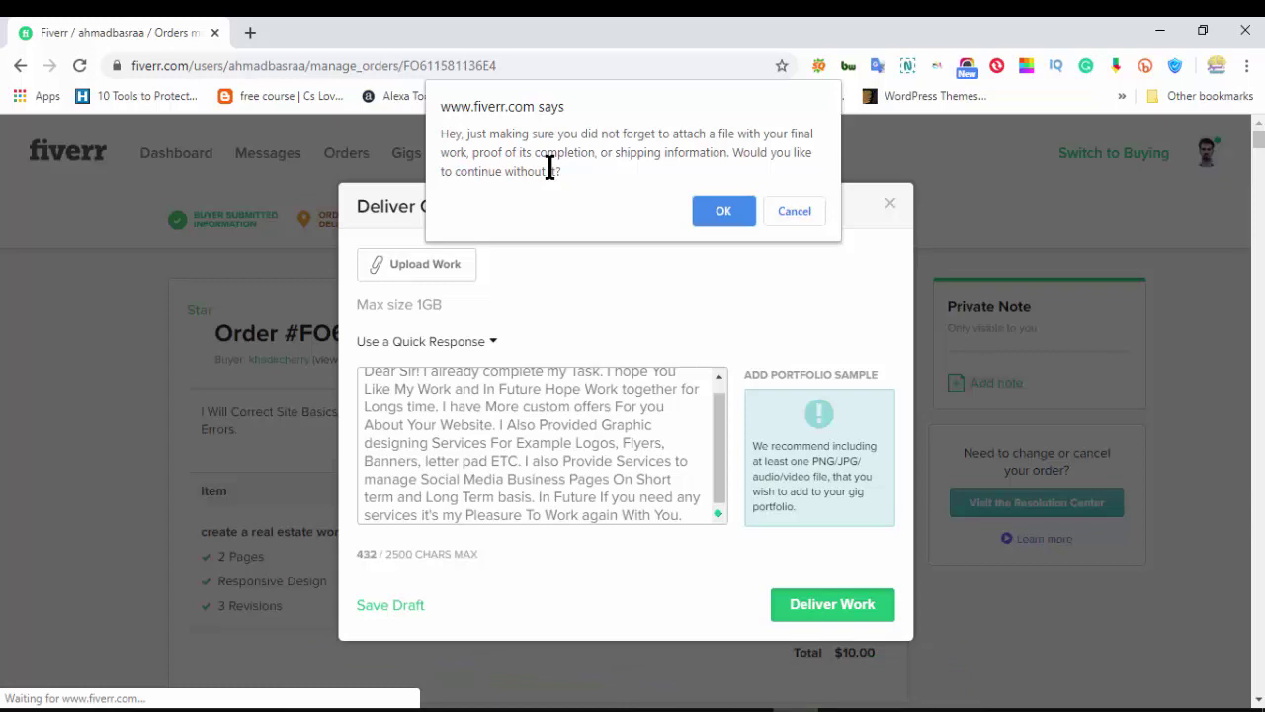
pyautogui.click(726, 211)
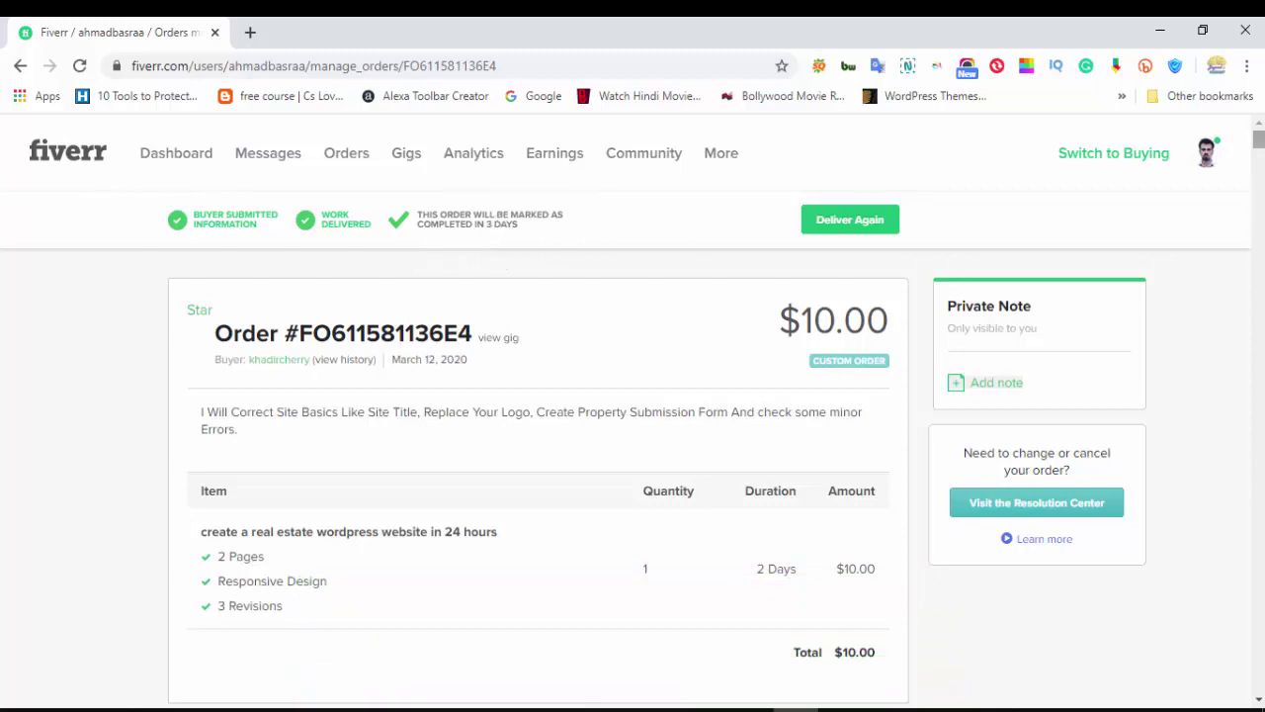
# Look through the delivered order's conversation, view the list of delivered orders, and minimize the browser window
pyautogui.scroll(-10, 1258, 144)
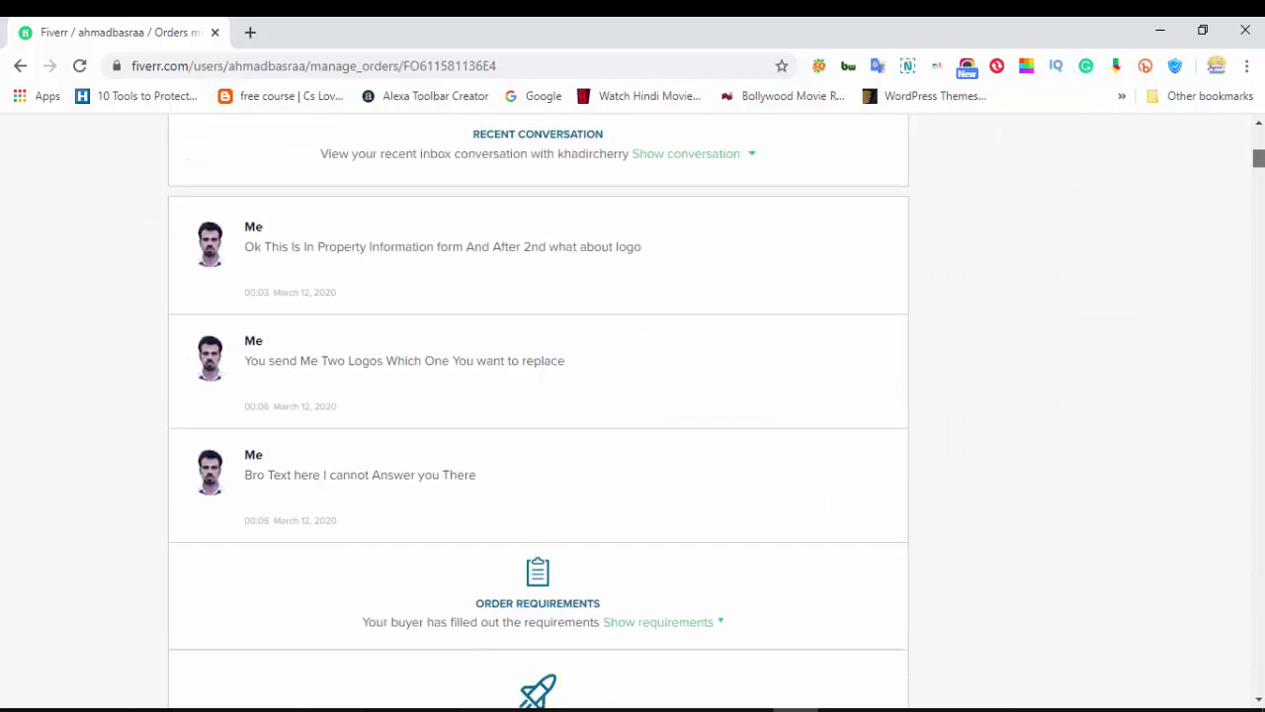
pyautogui.scroll(-15, 1259, 198)
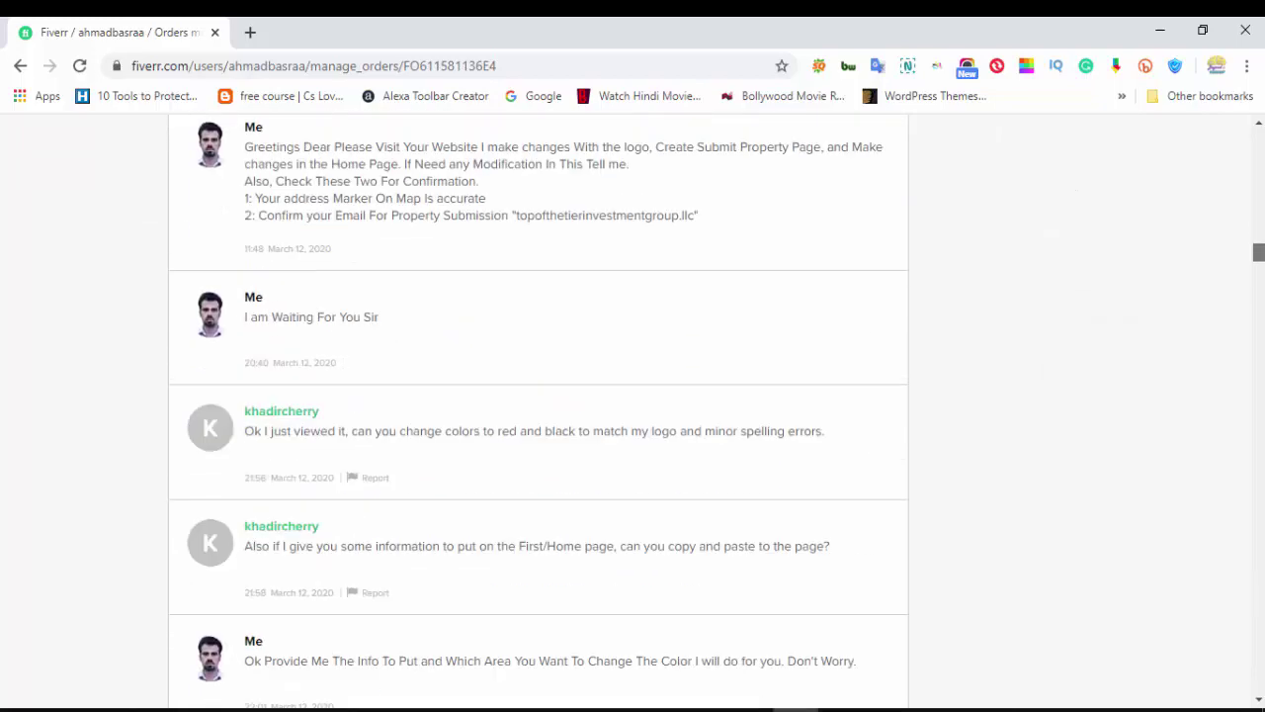
pyautogui.scroll(-3, 1258, 346)
pyautogui.moveTo(1258, 404); pyautogui.dragTo(1258, 136)
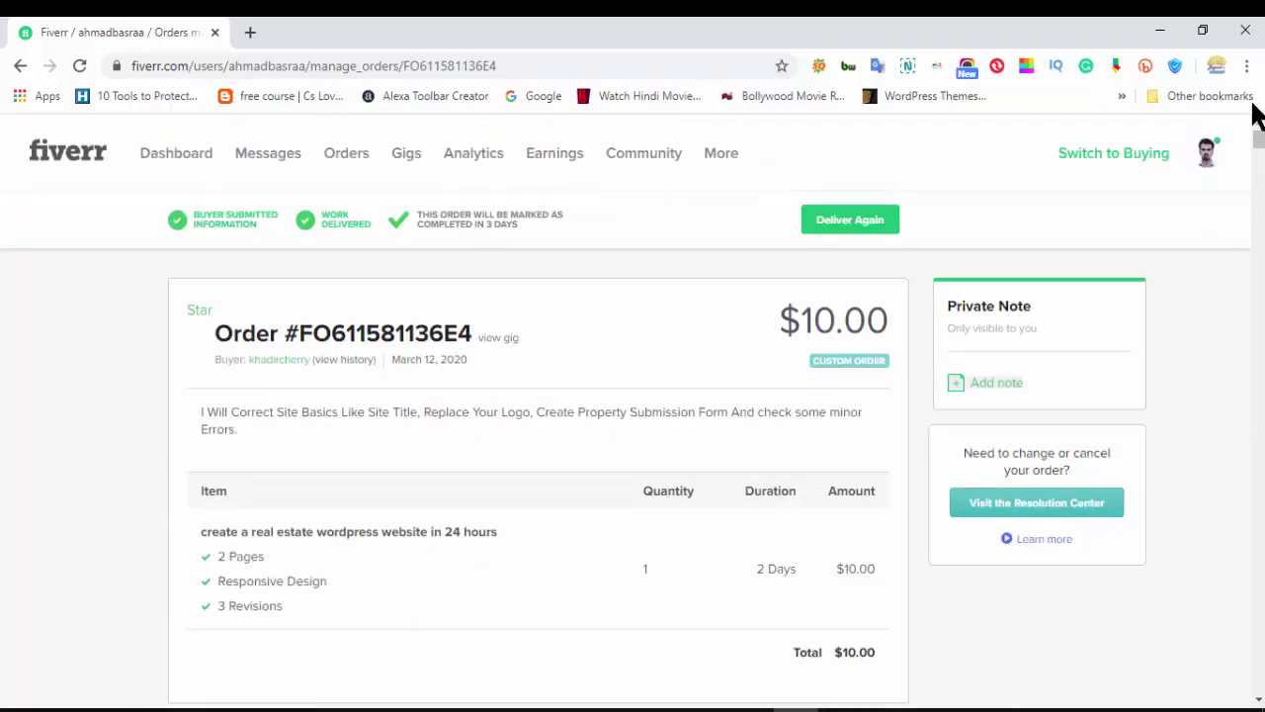
pyautogui.click(344, 158)
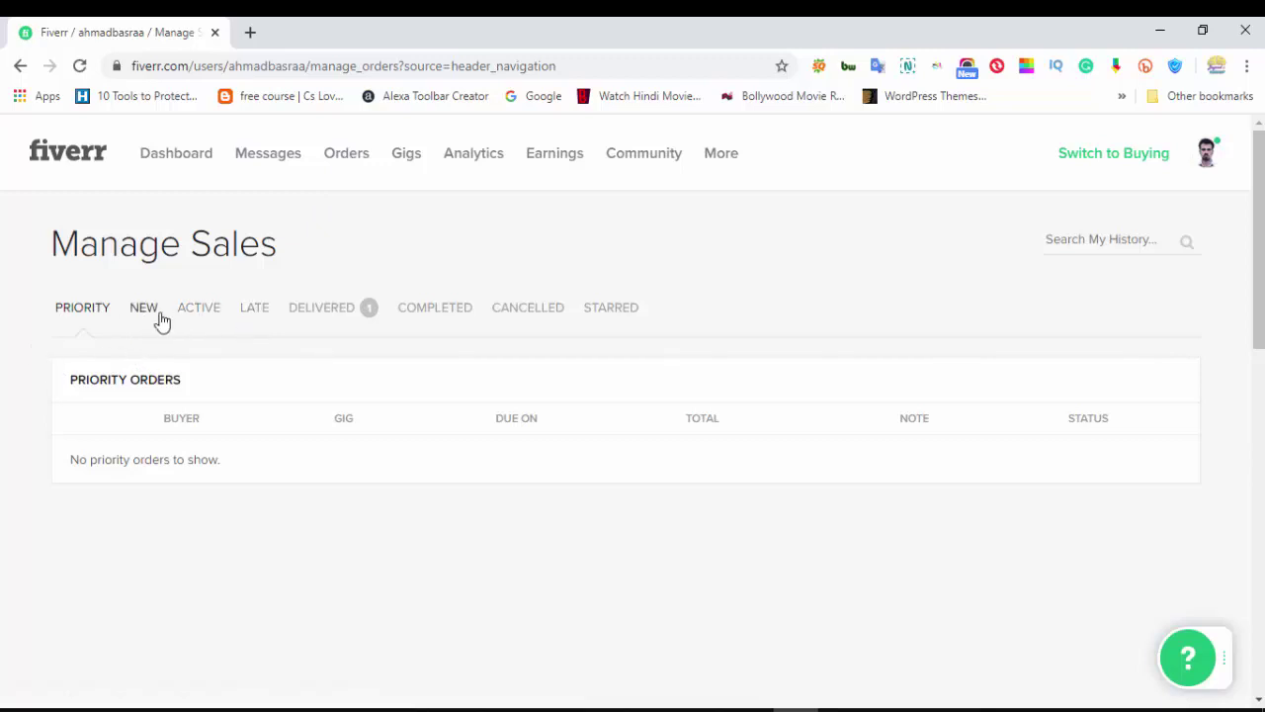
pyautogui.click(326, 308)
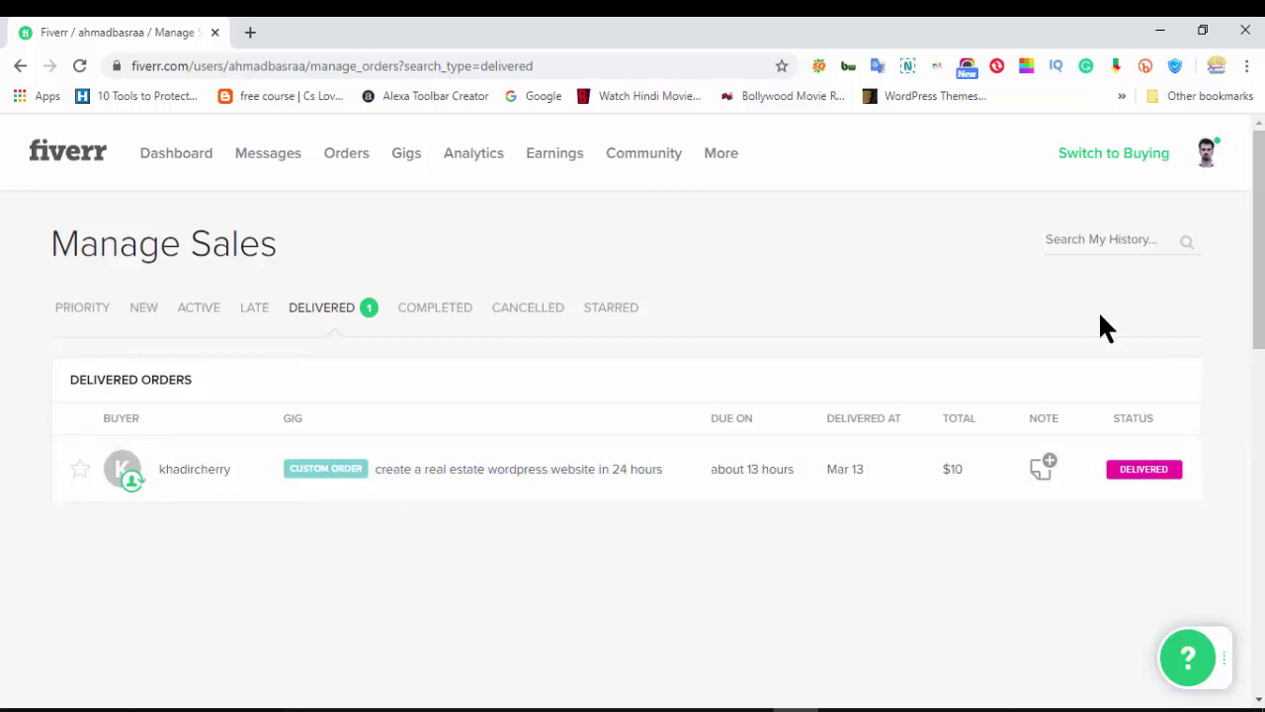
pyautogui.click(1160, 30)
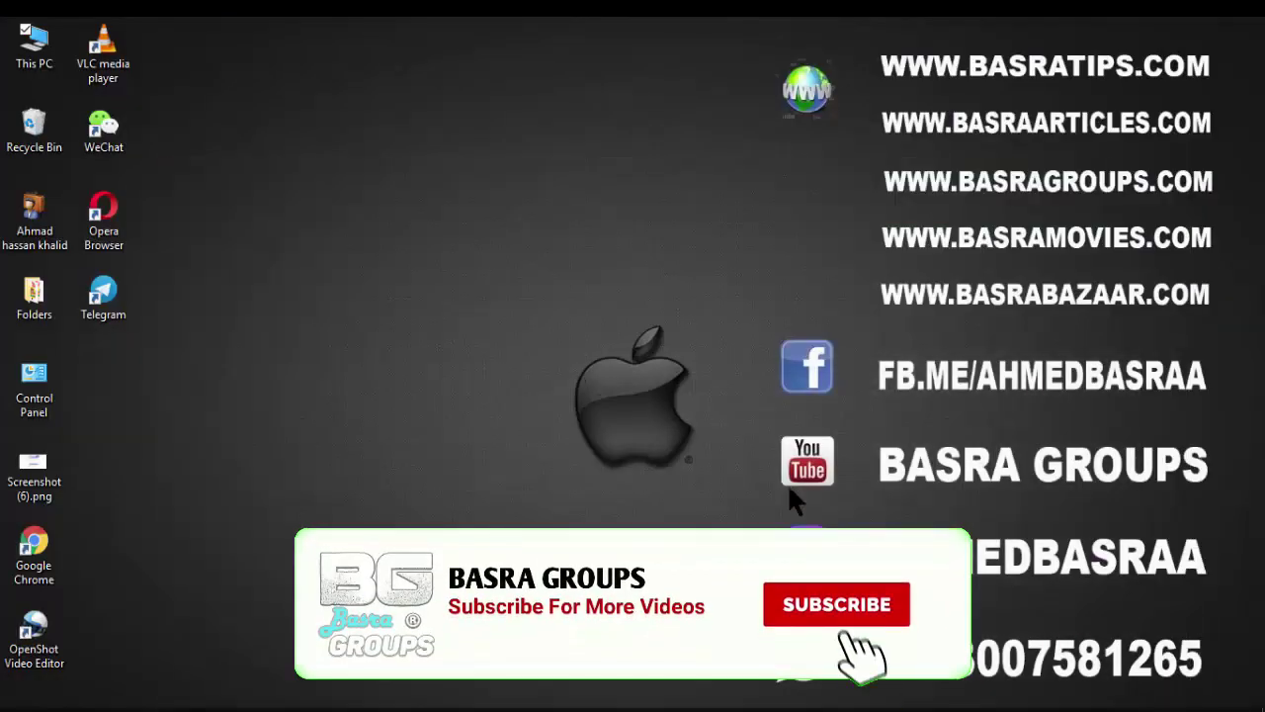